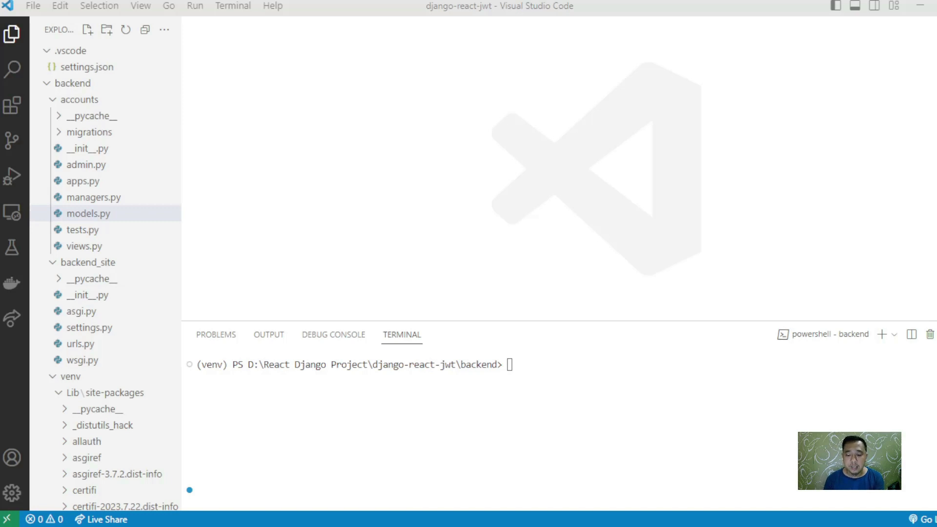
pyautogui.click(695, 366)
pyautogui.write('python manage')
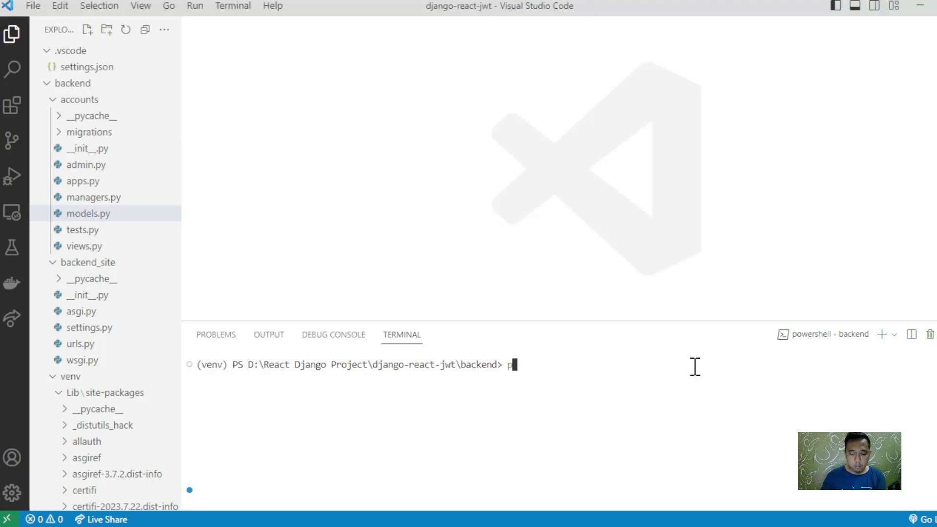
pyautogui.write('.py runserver')
pyautogui.press('Return')
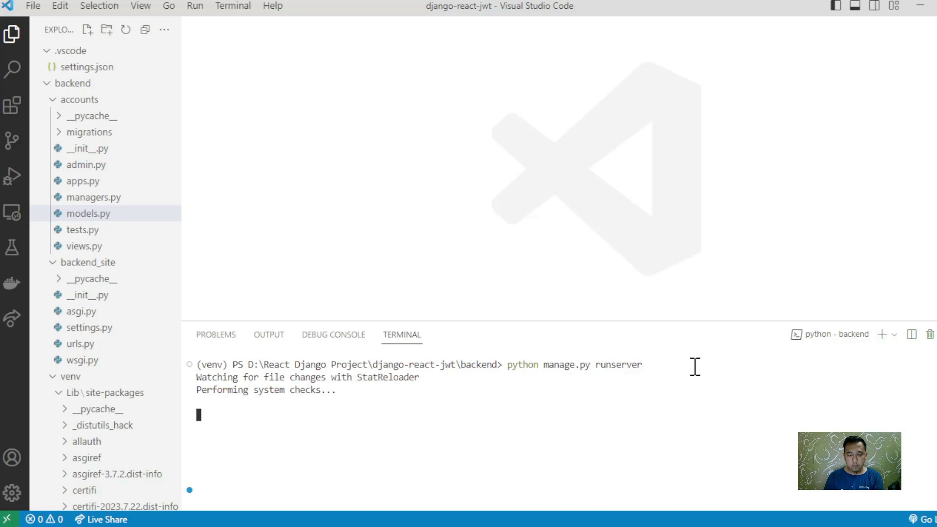
pyautogui.keyDown('ctrl'); pyautogui.click(429, 453); pyautogui.keyUp('ctrl')
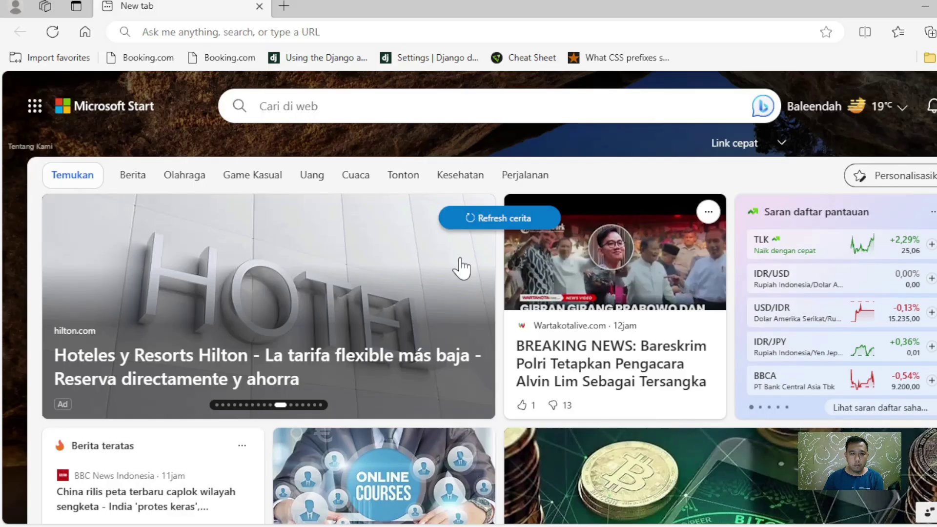
pyautogui.click(291, 33)
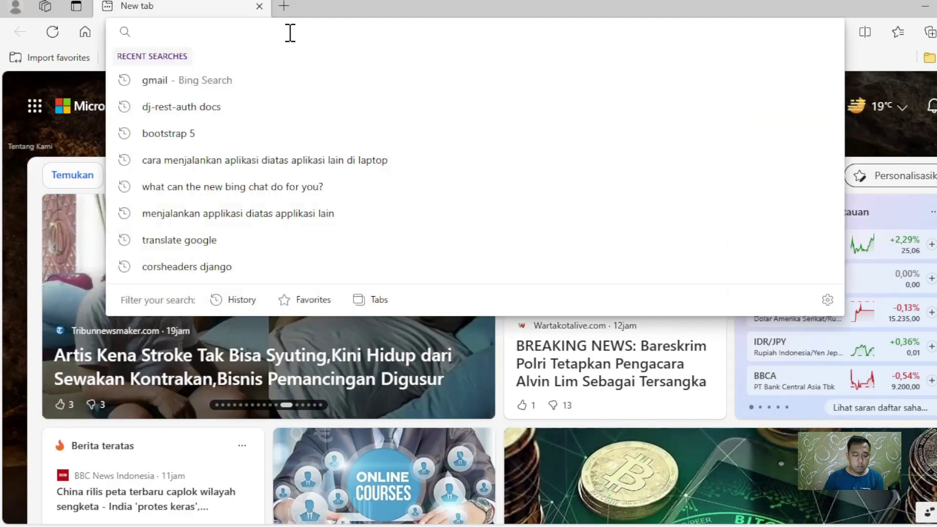
# Log in at 127.0.0.1:8000/admin/ with the admin account's email and password
pyautogui.write('http://127.0.0.1:8000/')
pyautogui.write('admin/')
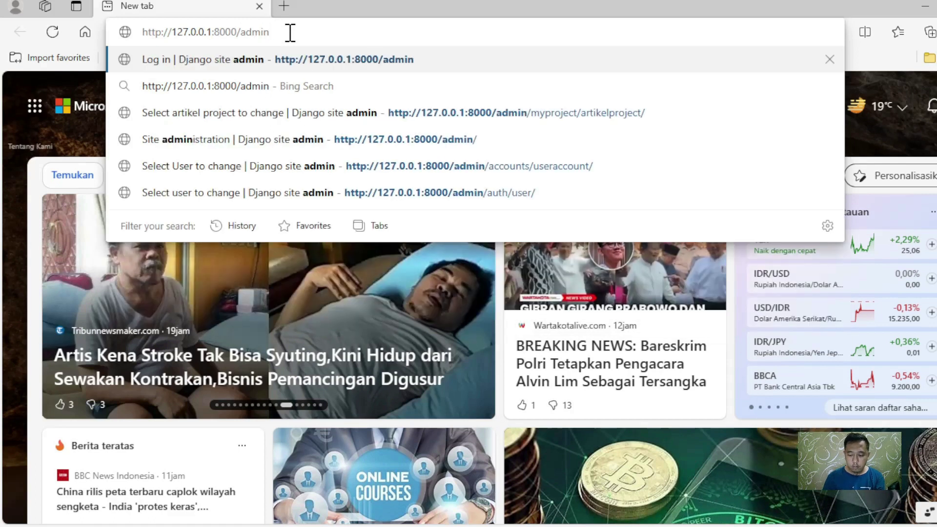
pyautogui.press('Return')
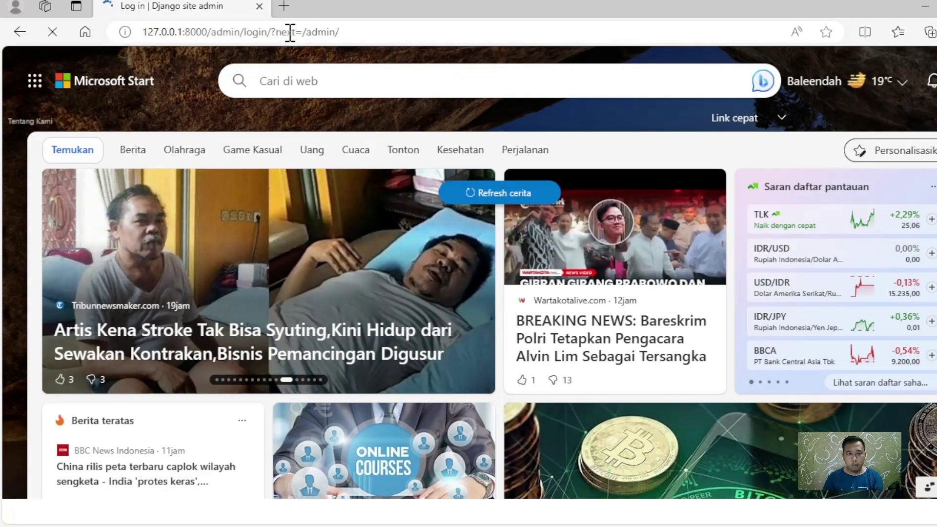
pyautogui.write('admin@email.com')
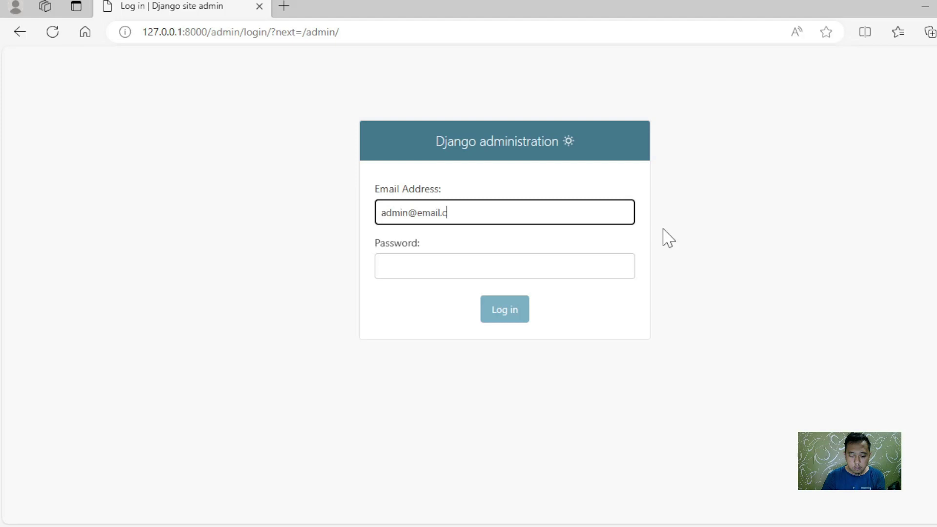
pyautogui.click(478, 266)
pyautogui.click(508, 317)
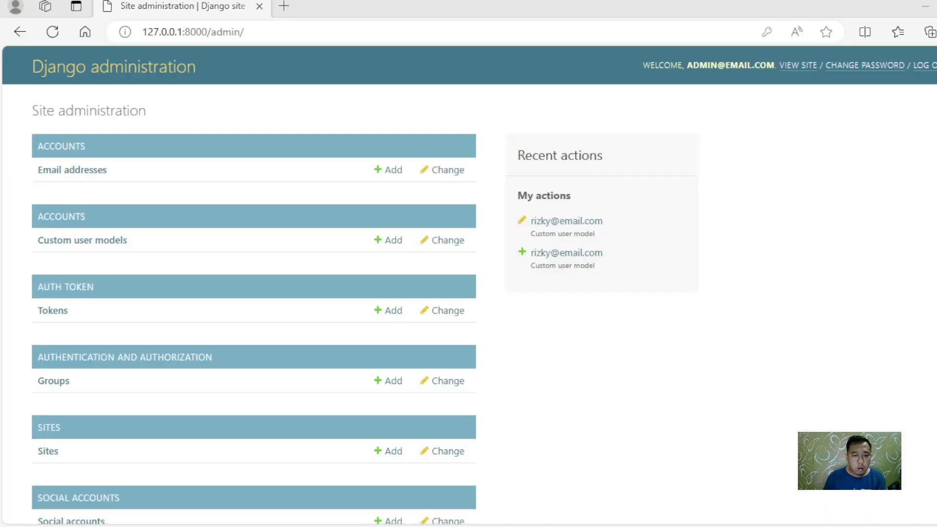
# Review the two custom users, then go Home and open the empty Email addresses list
pyautogui.click(88, 241)
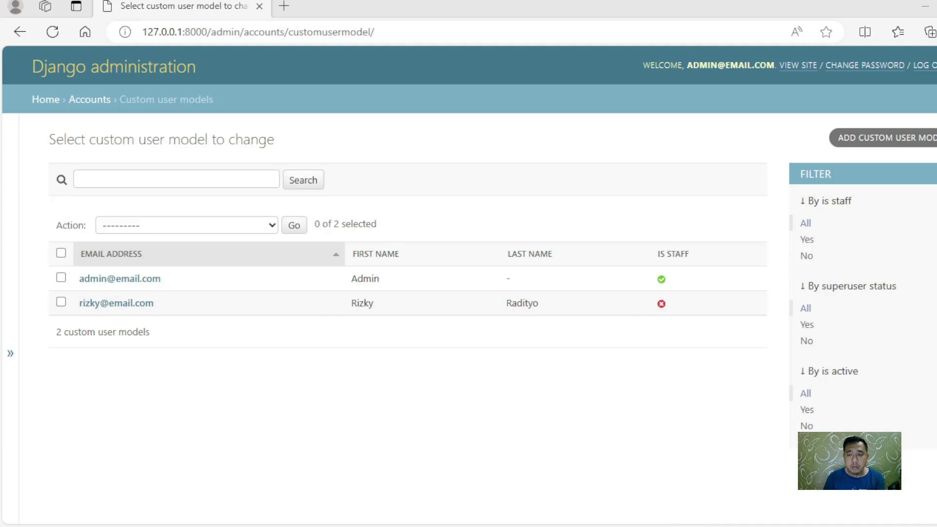
pyautogui.click(46, 99)
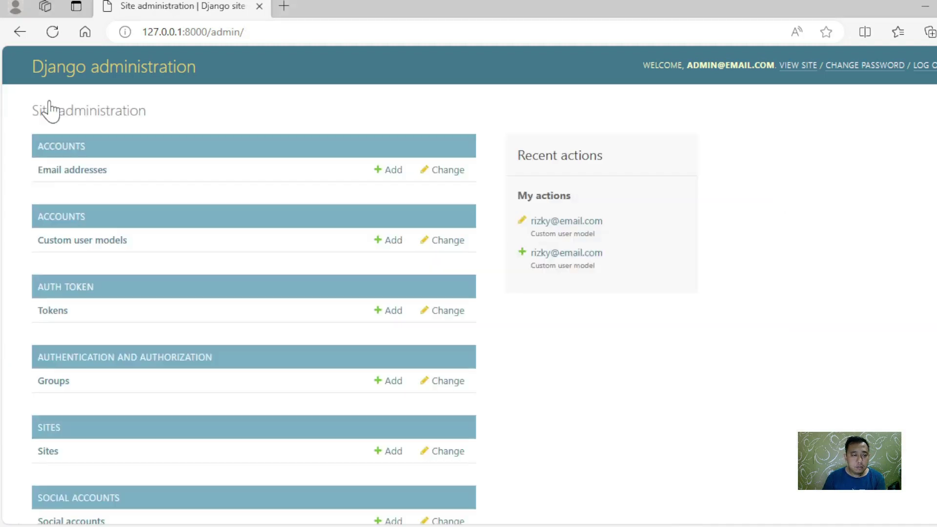
pyautogui.click(86, 170)
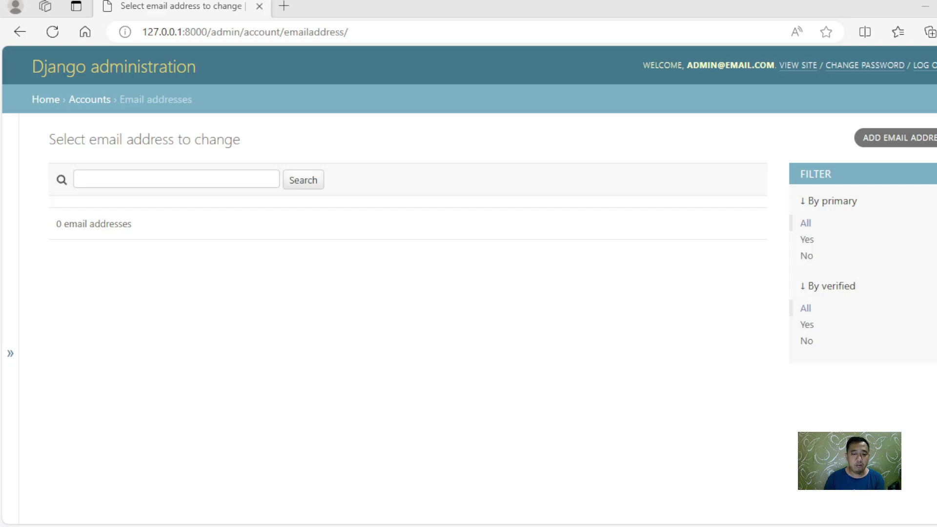
# Open the Add email address form
pyautogui.click(884, 141)
pyautogui.hotkey('alt', 'Tab')
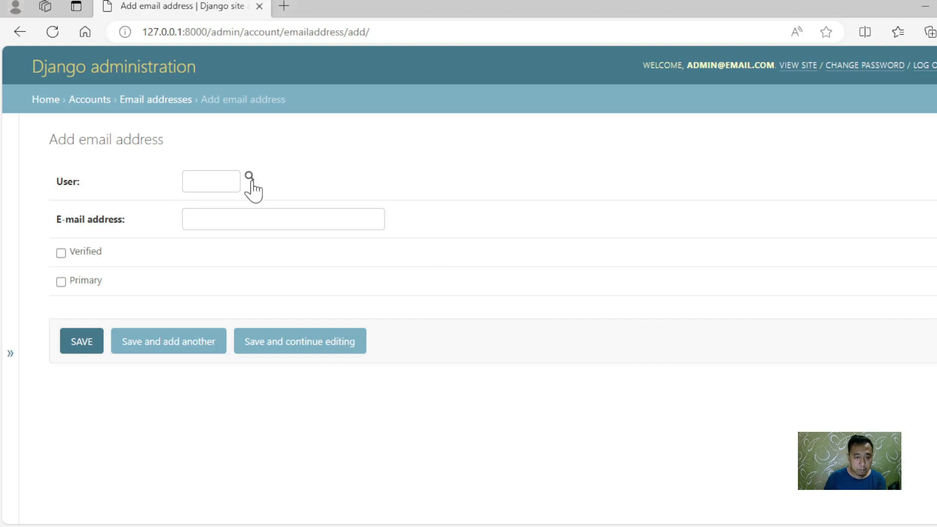
# Add the admin user's email address as verified and primary, then save and add another
pyautogui.click(209, 216)
pyautogui.write('admin@email.com')
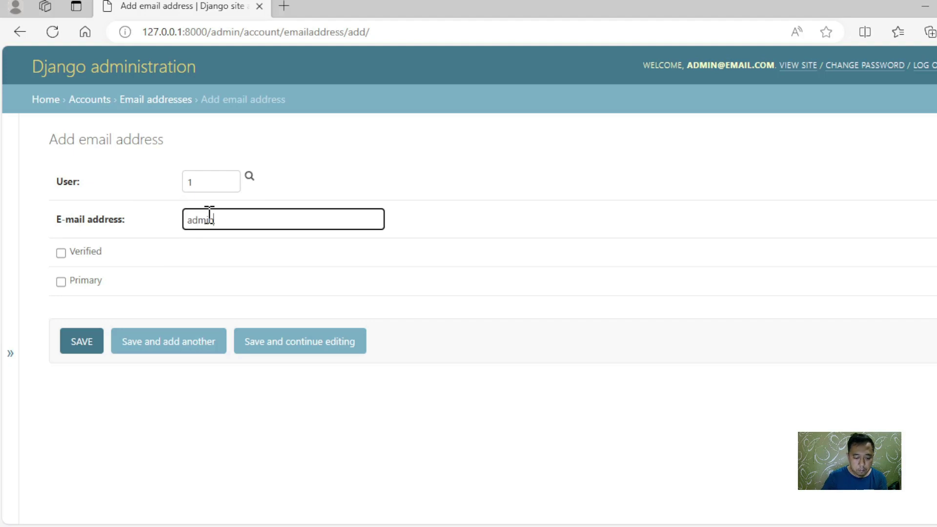
pyautogui.click(497, 228)
pyautogui.click(61, 252)
pyautogui.click(61, 282)
pyautogui.click(191, 344)
# Add the second user's email address as verified and primary and save it
pyautogui.click(218, 257)
pyautogui.write('rizky@email.com')
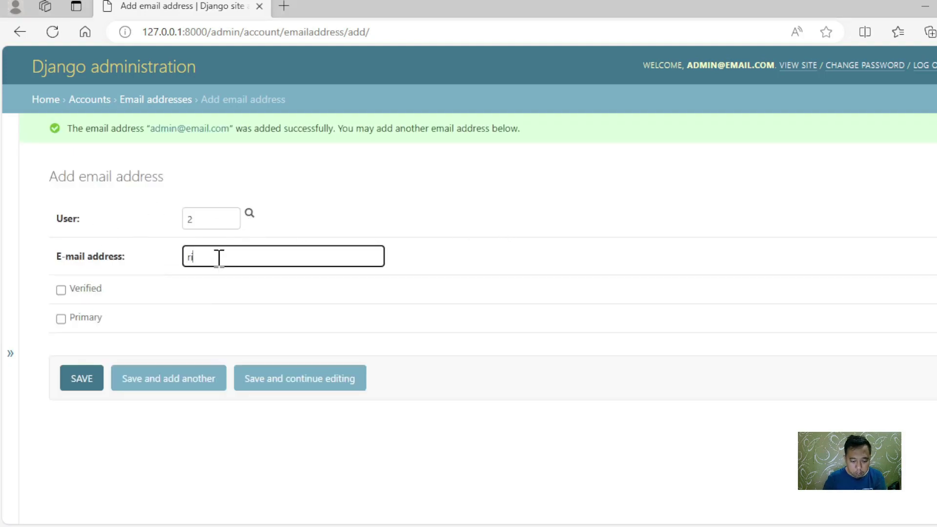
pyautogui.click(61, 290)
pyautogui.click(61, 318)
pyautogui.click(82, 381)
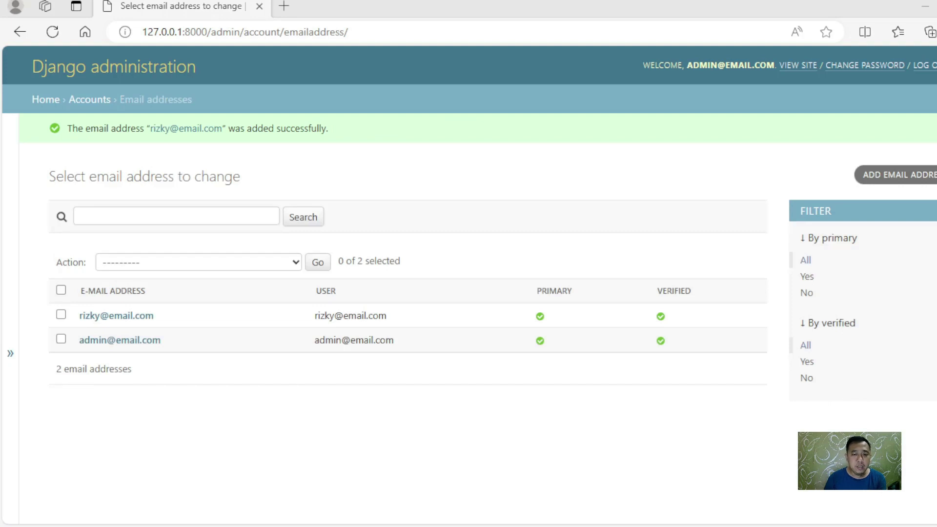
pyautogui.click(284, 6)
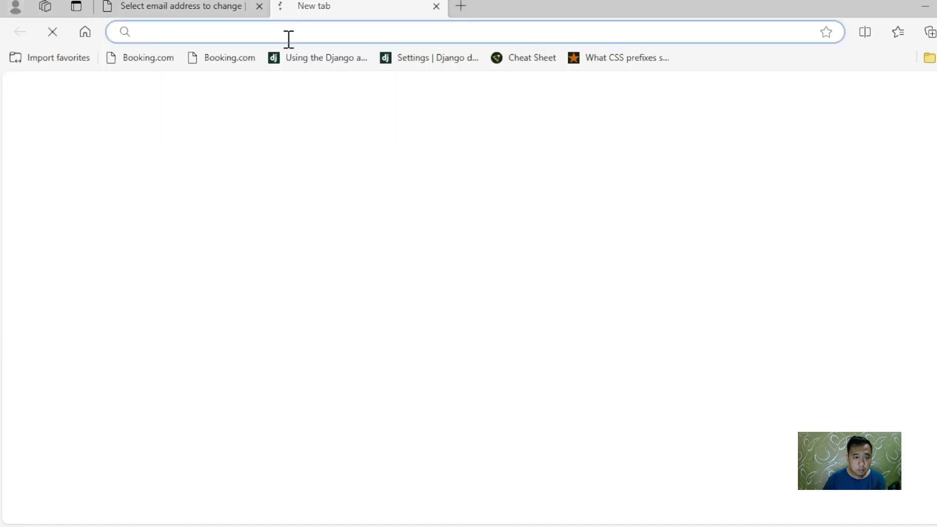
# Search for dj-rest-auth and read through its API endpoints documentation page
pyautogui.click(323, 28)
pyautogui.write('dj-rest')
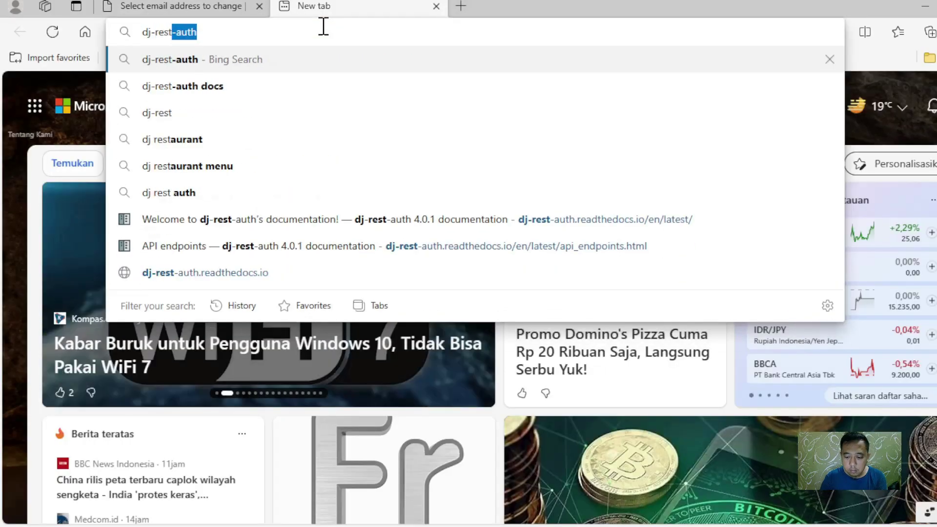
pyautogui.press('Return')
pyautogui.click(219, 211)
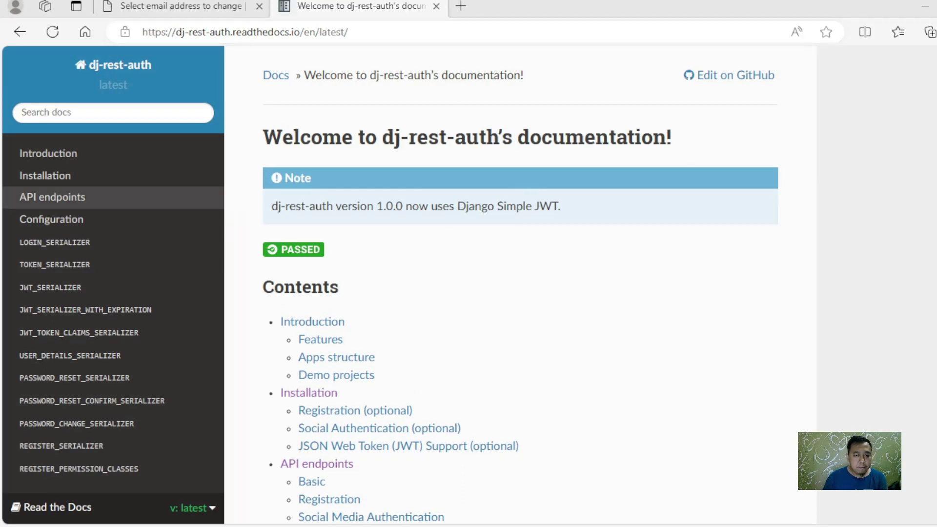
pyautogui.click(93, 198)
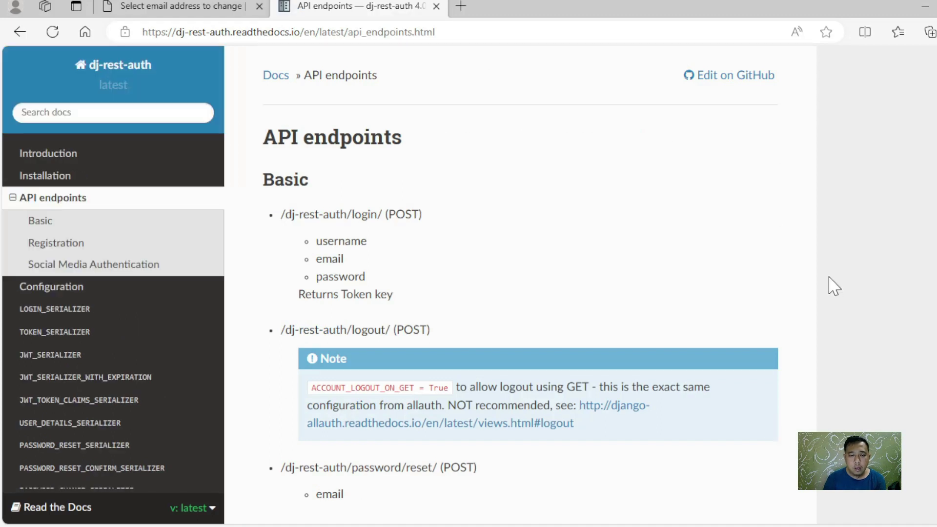
pyautogui.scroll(-9, 833, 277)
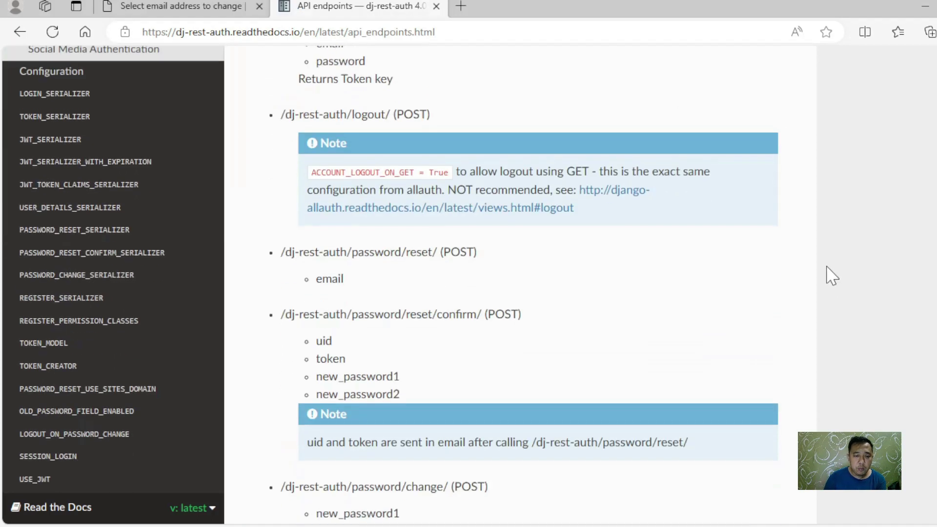
pyautogui.scroll(-17, 832, 276)
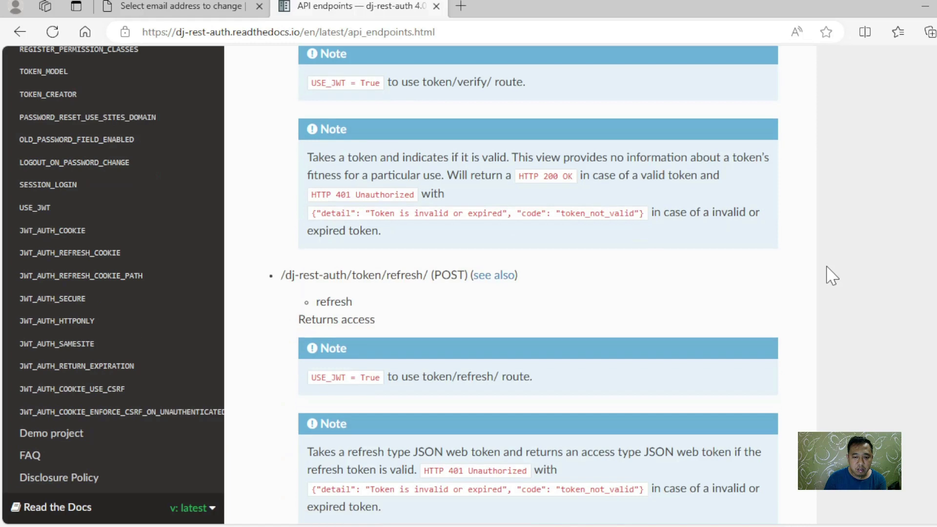
pyautogui.scroll(-12, 832, 276)
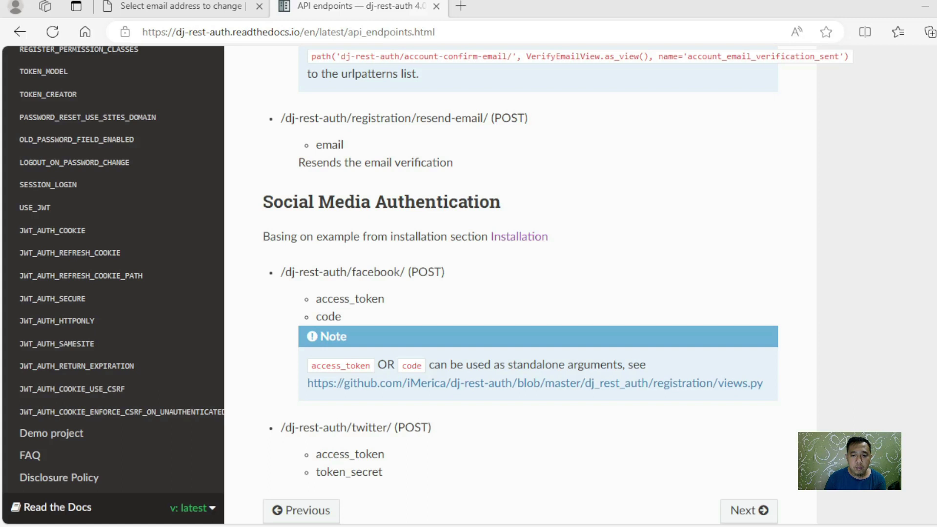
pyautogui.hotkey('alt', 'Tab')
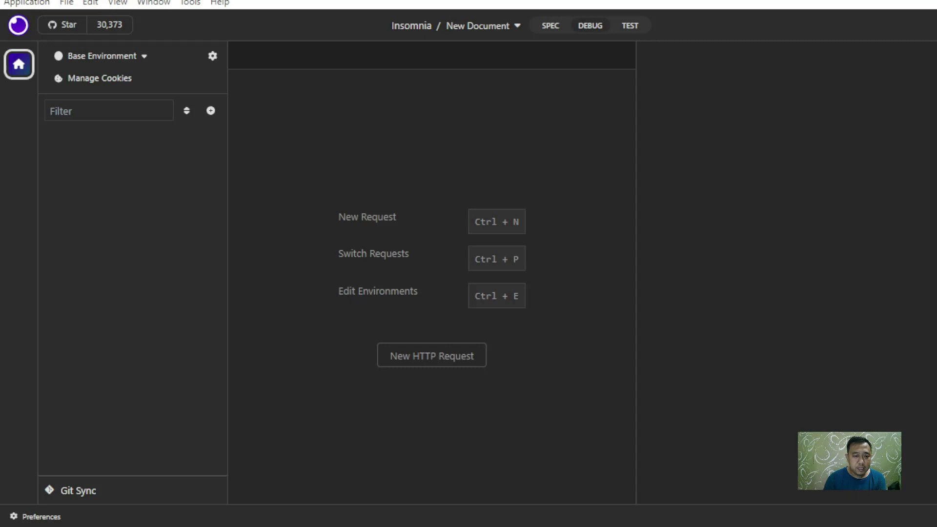
# Create a new HTTP request in Insomnia and name it 'login'
pyautogui.click(211, 111)
pyautogui.click(245, 144)
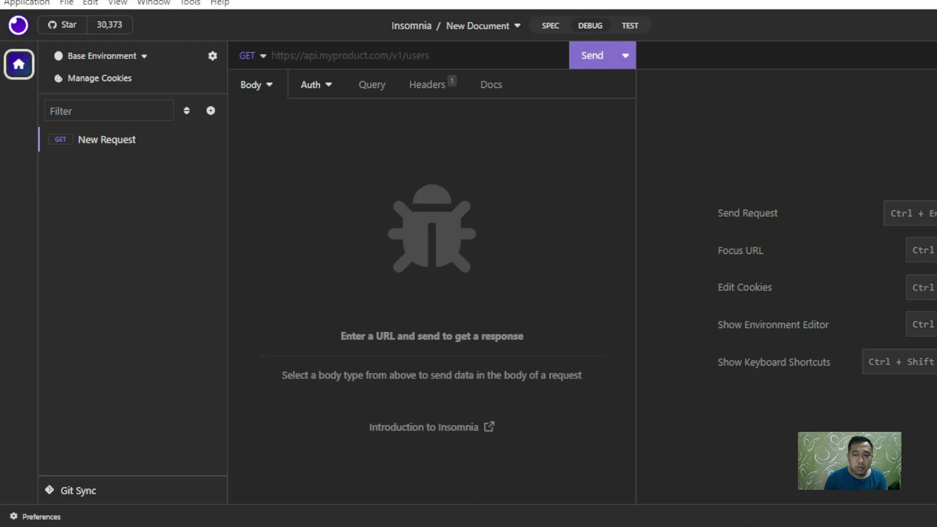
pyautogui.click(209, 140)
pyautogui.click(242, 191)
pyautogui.press('BackSpace')
pyautogui.press('BackSpace')
pyautogui.press('BackSpace')
pyautogui.press('BackSpace')
pyautogui.press('BackSpace')
pyautogui.press('BackSpace')
pyautogui.press('BackSpace')
pyautogui.press('BackSpace')
pyautogui.press('BackSpace')
pyautogui.press('BackSpace')
pyautogui.press('BackSpace')
pyautogui.write('login')
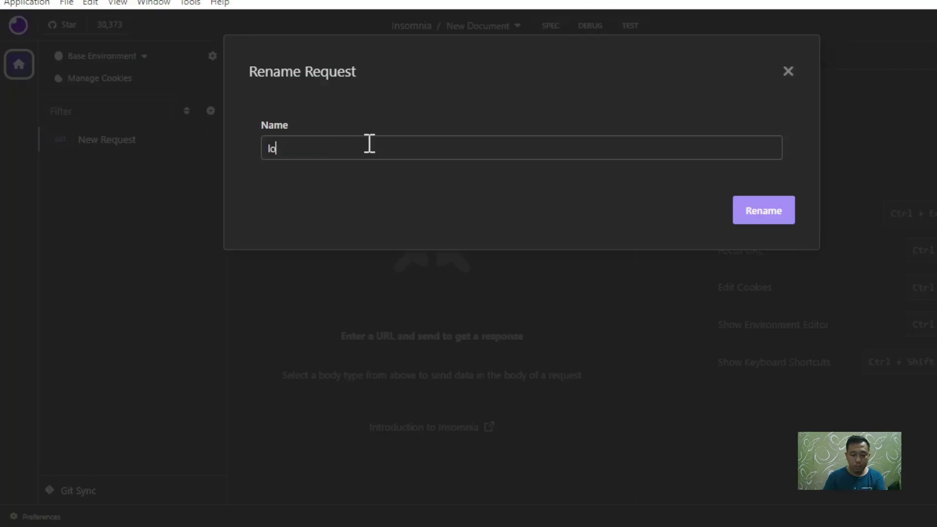
pyautogui.click(747, 211)
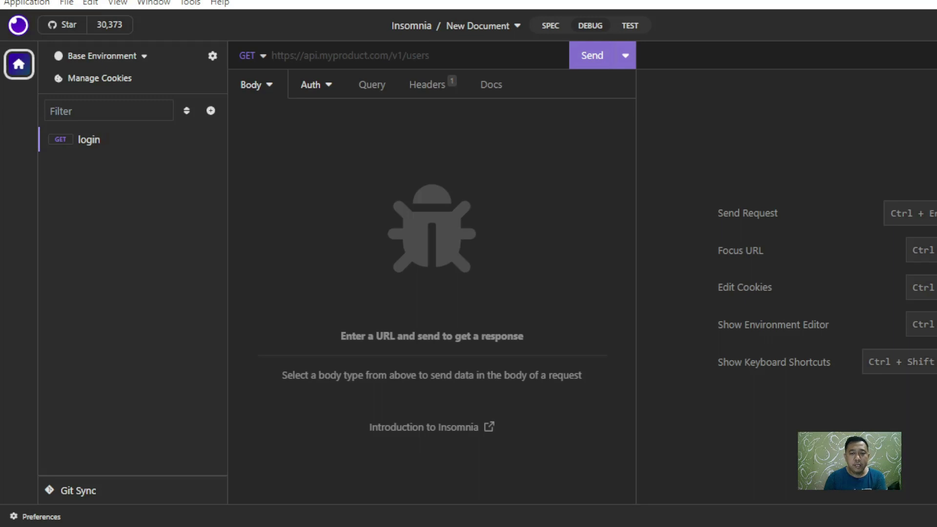
pyautogui.hotkey('alt', 'Tab')
# Copy the /dj-rest-auth/login/ path from the top of the API endpoints docs
pyautogui.scroll(15, 801, 264)
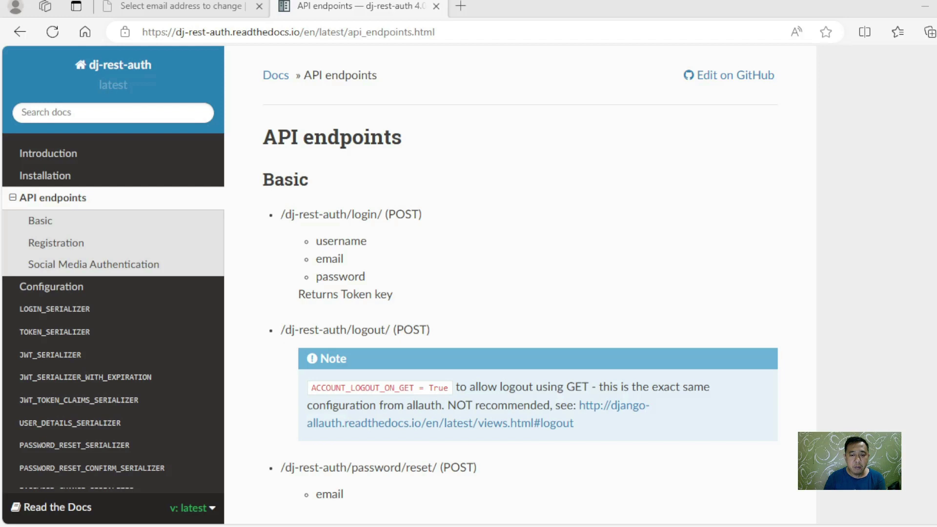
pyautogui.moveTo(281, 214); pyautogui.dragTo(381, 217)
pyautogui.hotkey('ctrl', 'c')
pyautogui.hotkey('alt', 'Tab')
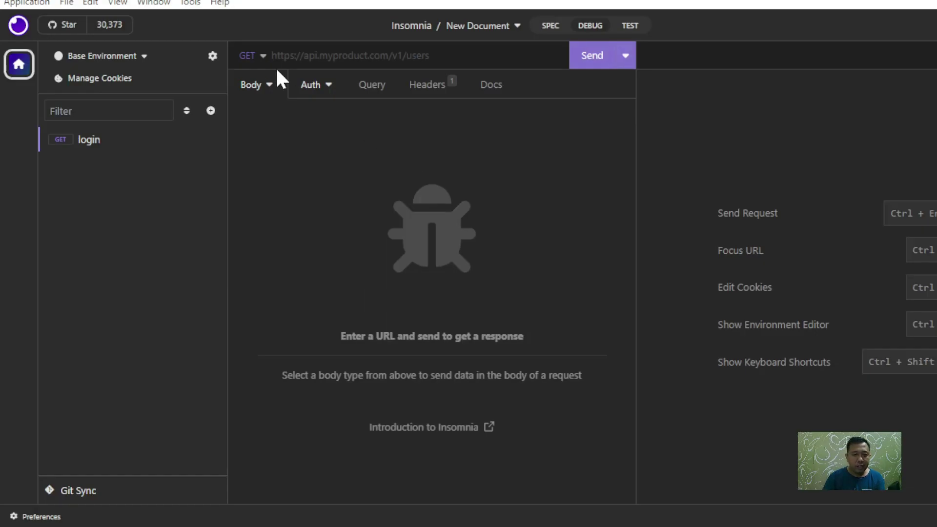
pyautogui.click(261, 54)
pyautogui.click(166, 119)
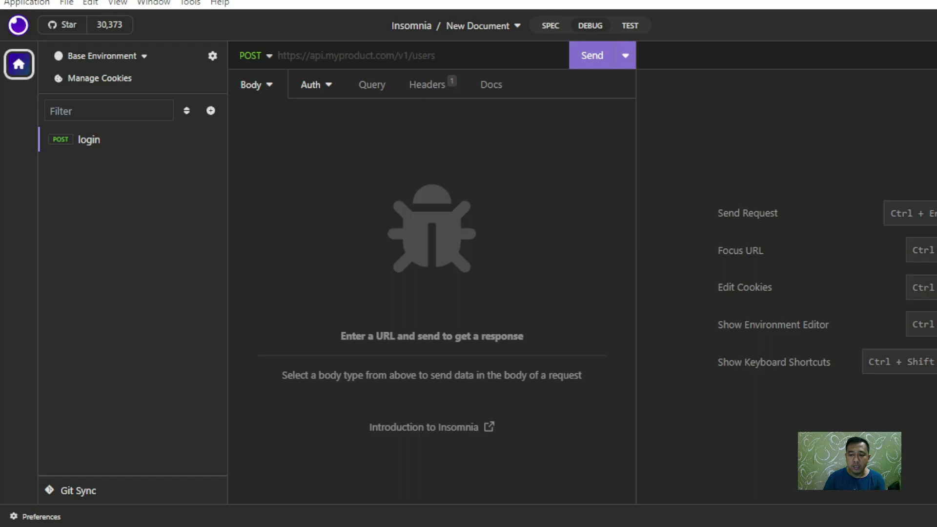
pyautogui.click(347, 61)
pyautogui.write('http')
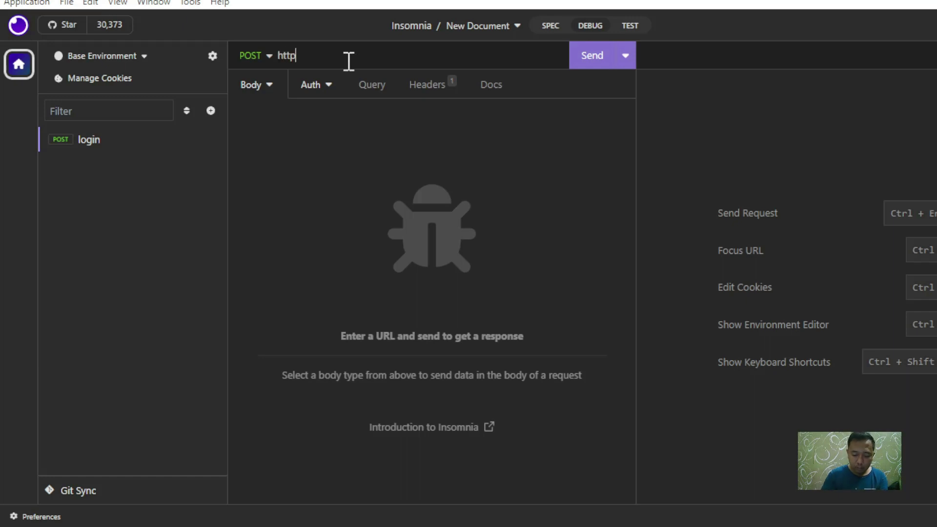
pyautogui.write('://localhost:8000')
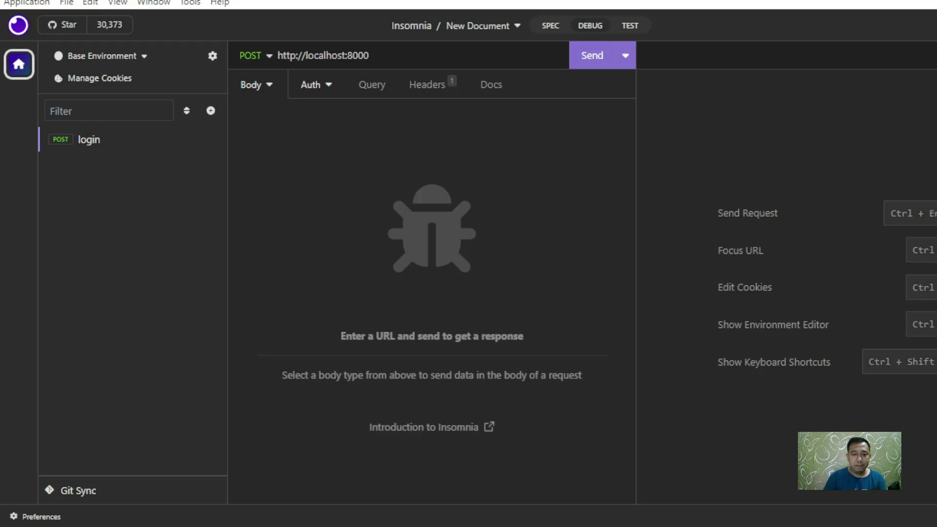
pyautogui.hotkey('ctrl', 'v')
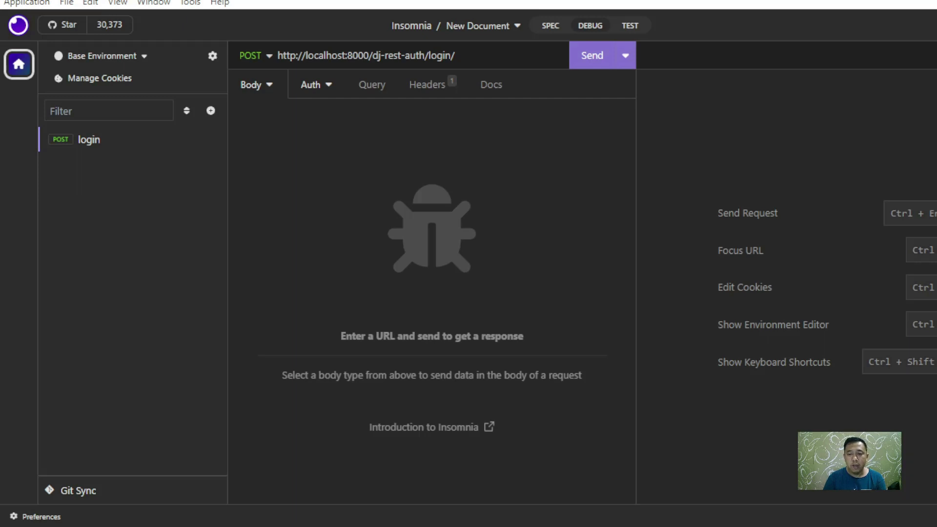
# Add a JSON body with the second user's email and password, then send the request
pyautogui.click(254, 85)
pyautogui.click(152, 228)
pyautogui.press('Return')
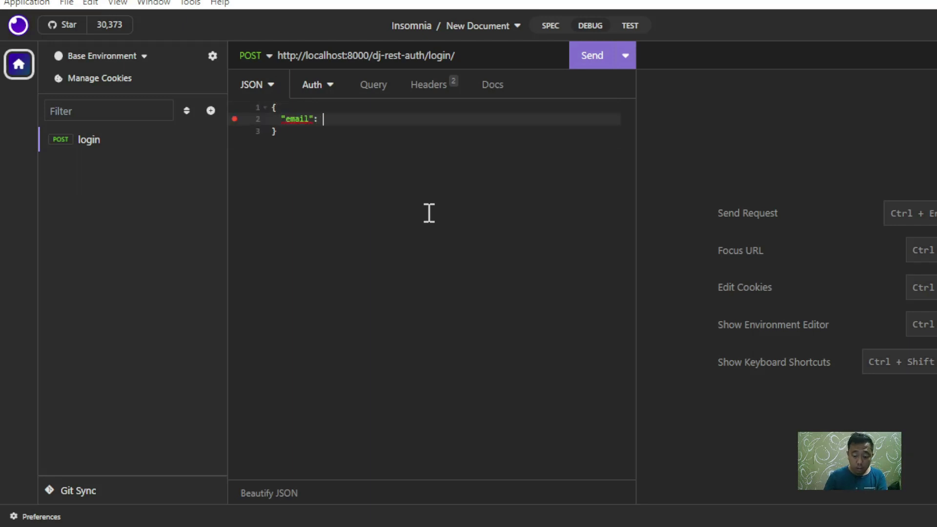
pyautogui.press('Return')
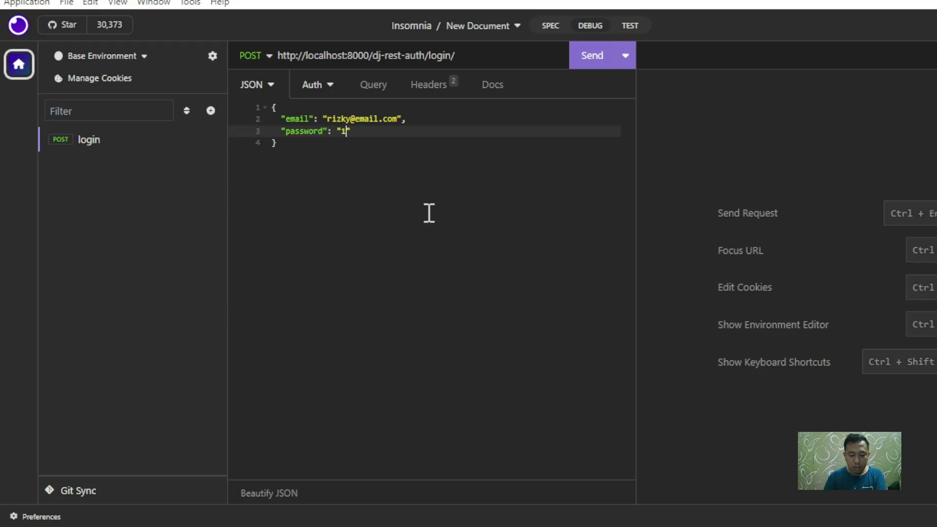
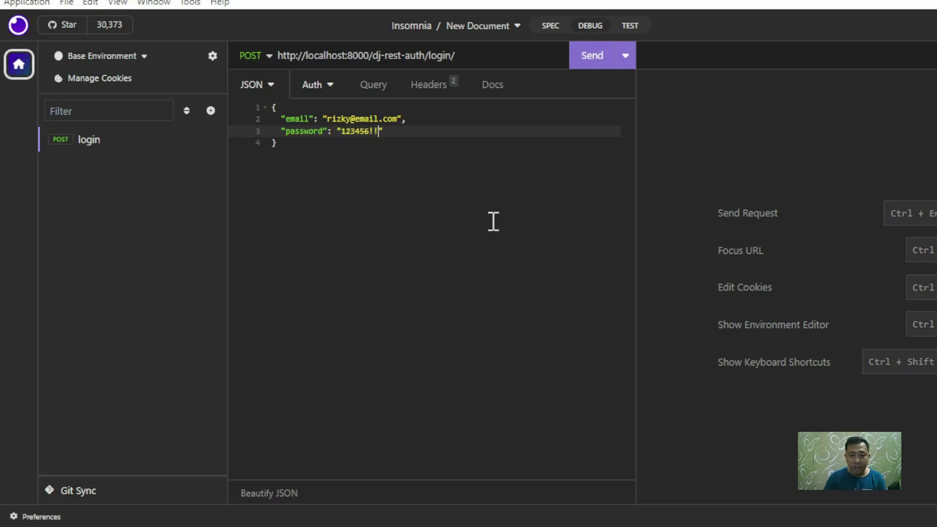
pyautogui.click(590, 63)
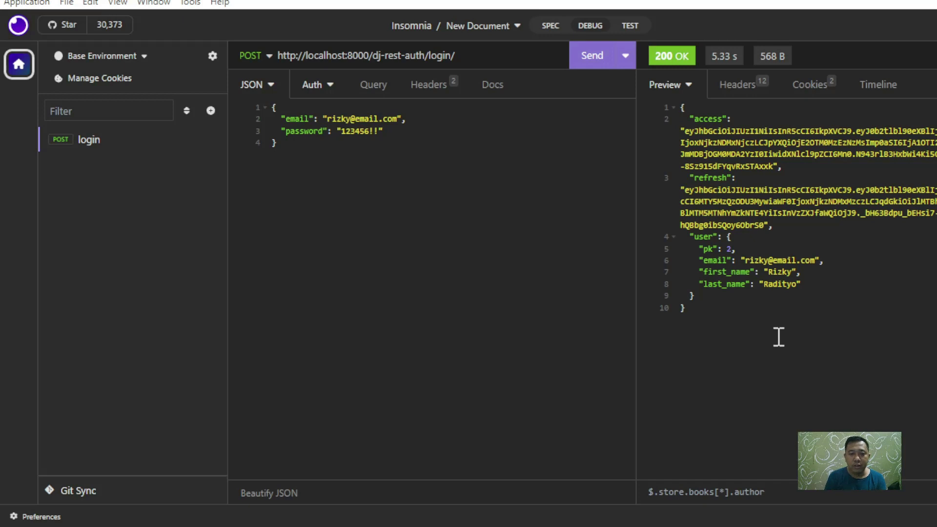
pyautogui.hotkey('alt', 'Tab')
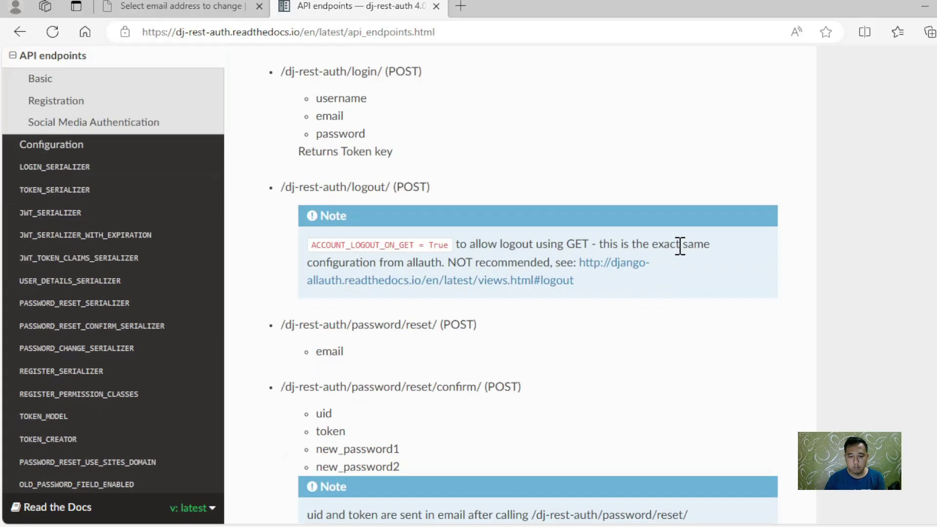
# Copy the /dj-rest-auth/user/ endpoint path from further down the docs
pyautogui.scroll(-10, 681, 247)
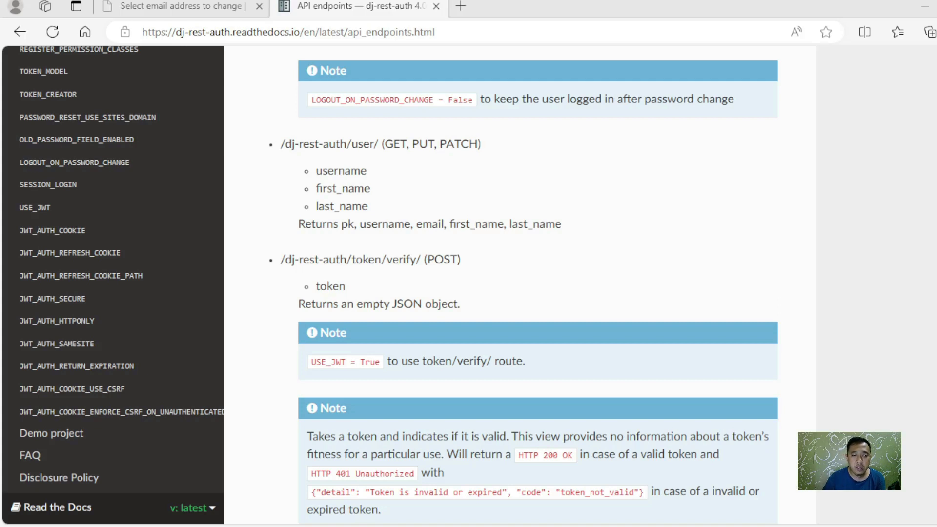
pyautogui.moveTo(280, 144); pyautogui.dragTo(378, 144)
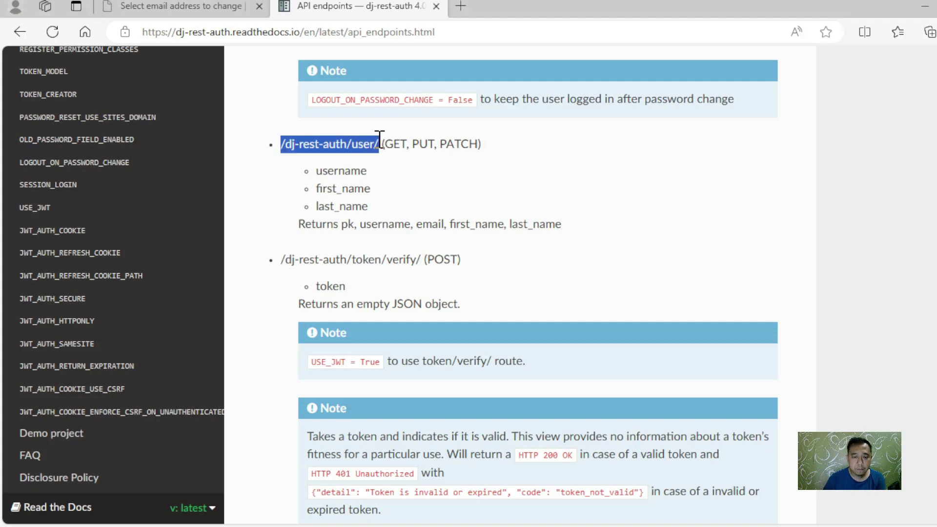
pyautogui.hotkey('alt', 'Tab')
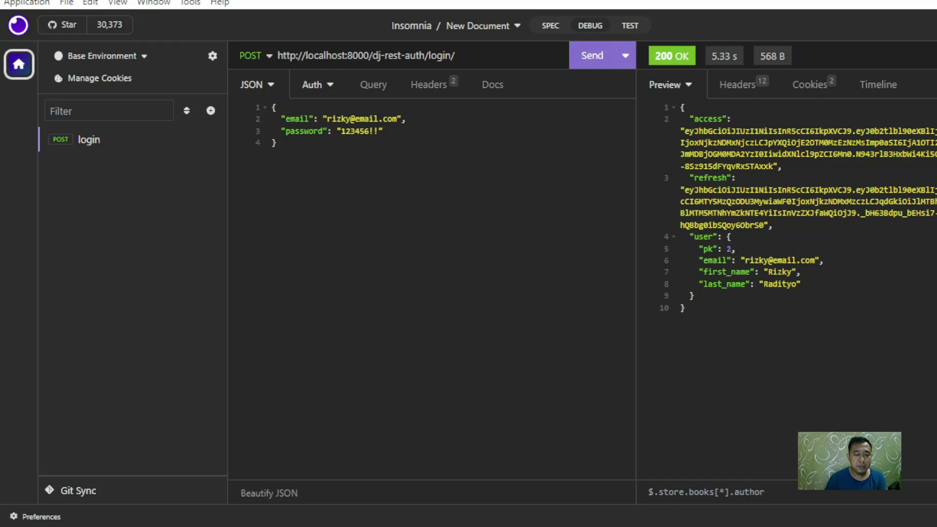
# Create a new HTTP request and rename it 'user'
pyautogui.click(210, 110)
pyautogui.click(239, 142)
pyautogui.click(210, 140)
pyautogui.click(257, 192)
pyautogui.press('BackSpace')
pyautogui.write('user')
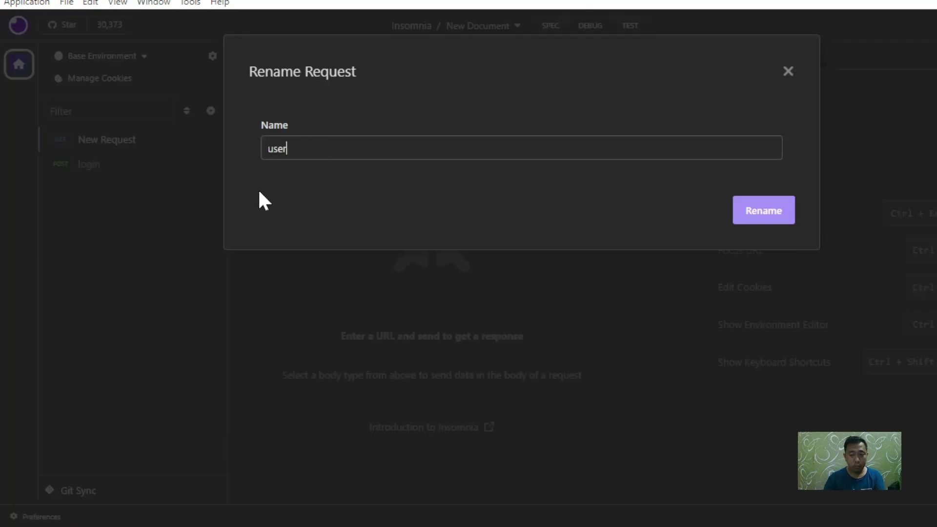
pyautogui.click(753, 214)
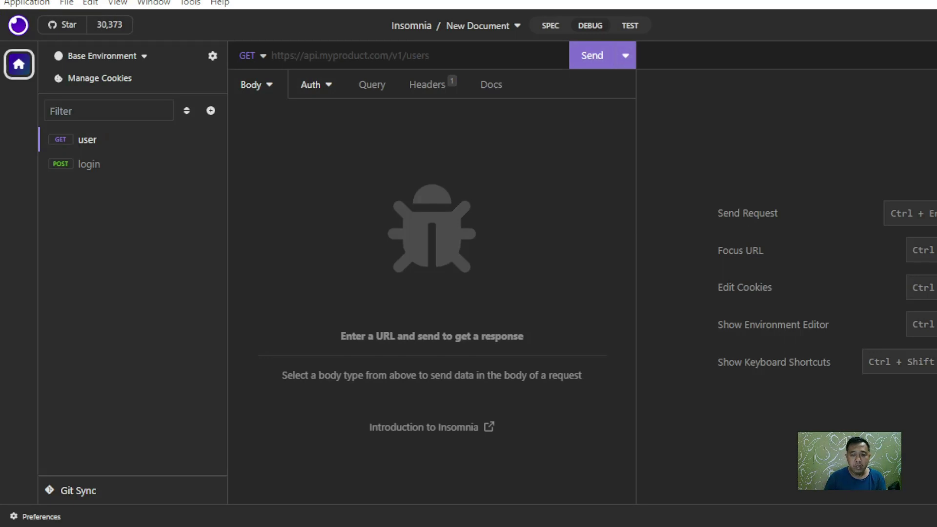
pyautogui.click(433, 54)
pyautogui.write('http://localhost:8000/dj-rest-auth/user/')
pyautogui.click(250, 55)
pyautogui.click(184, 129)
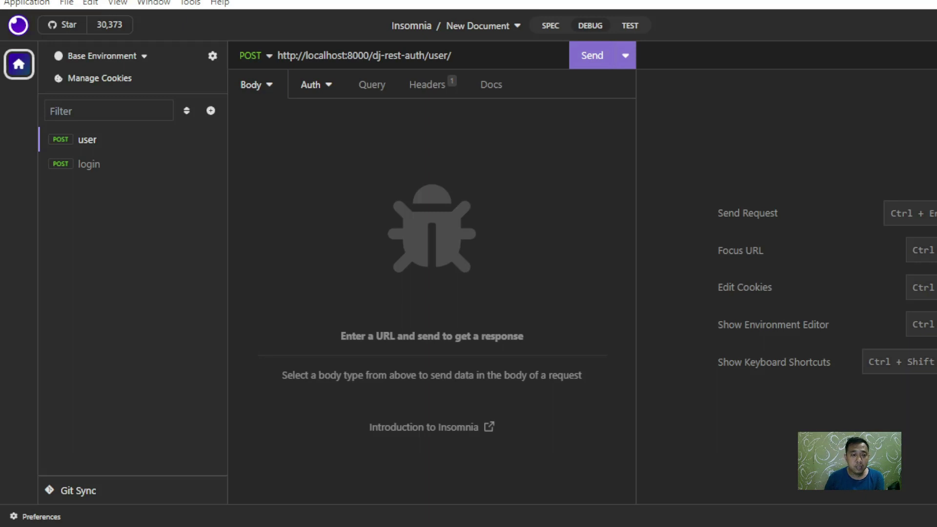
# Use Bearer Token auth with the login response's access token pasted in, then send the request
pyautogui.click(309, 87)
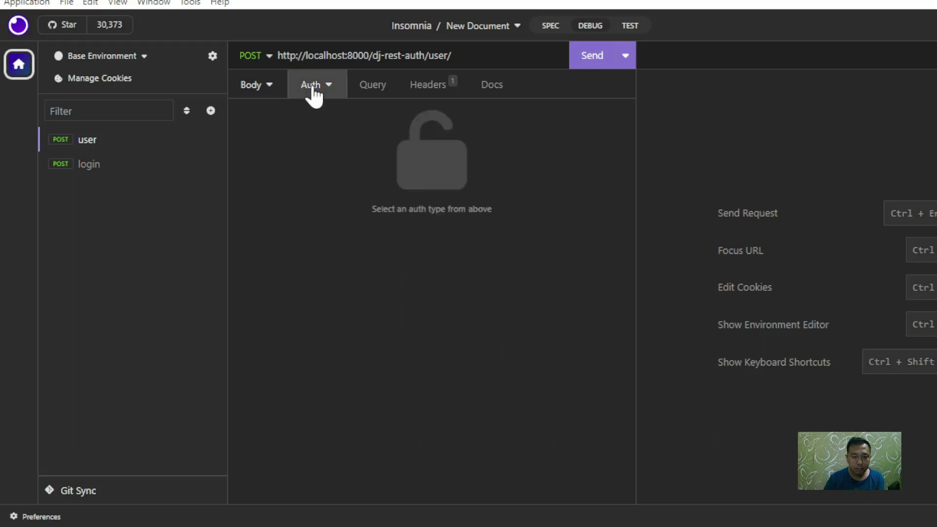
pyautogui.click(308, 87)
pyautogui.click(243, 304)
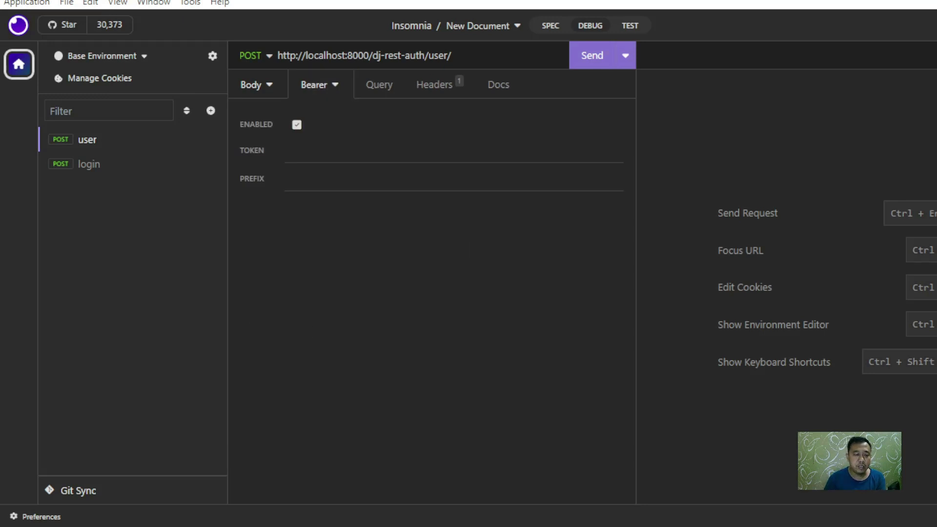
pyautogui.click(91, 164)
pyautogui.moveTo(682, 131); pyautogui.dragTo(776, 165)
pyautogui.hotkey('ctrl', 'c')
pyautogui.click(98, 140)
pyautogui.click(343, 150)
pyautogui.hotkey('ctrl', 'v')
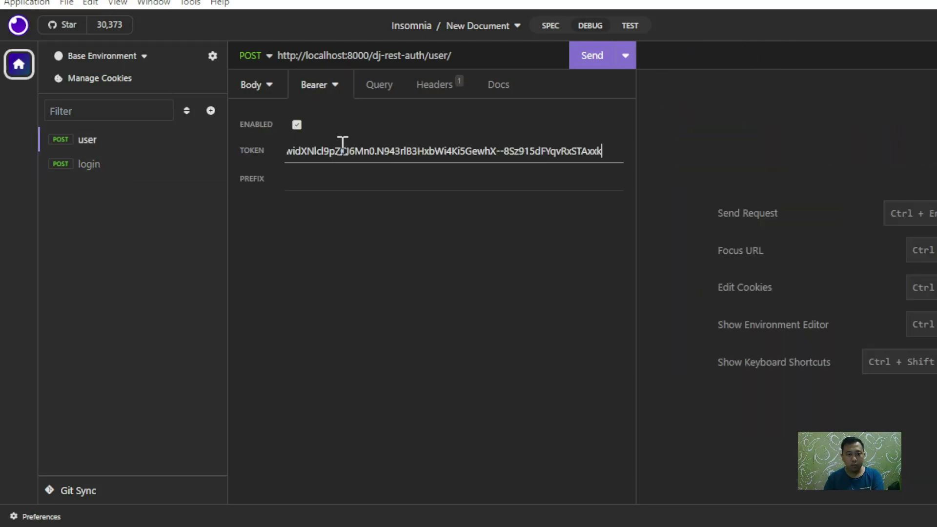
pyautogui.click(597, 58)
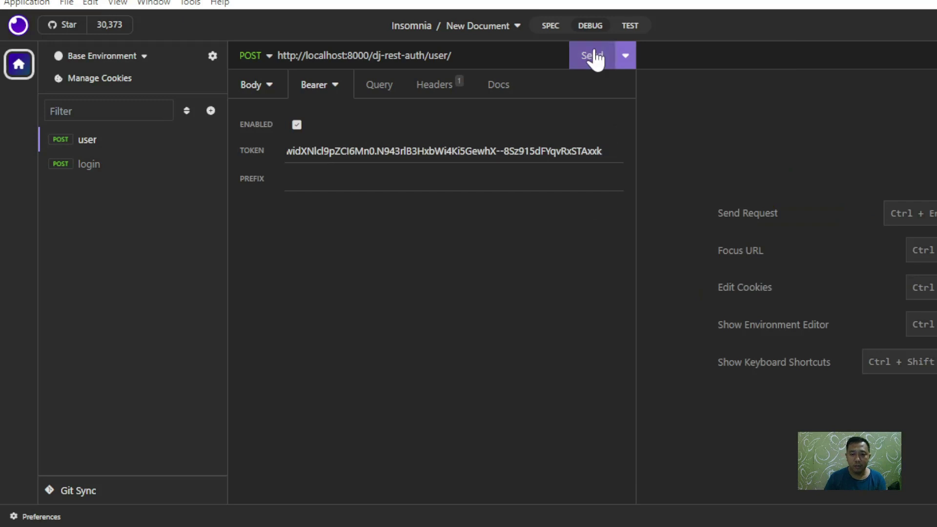